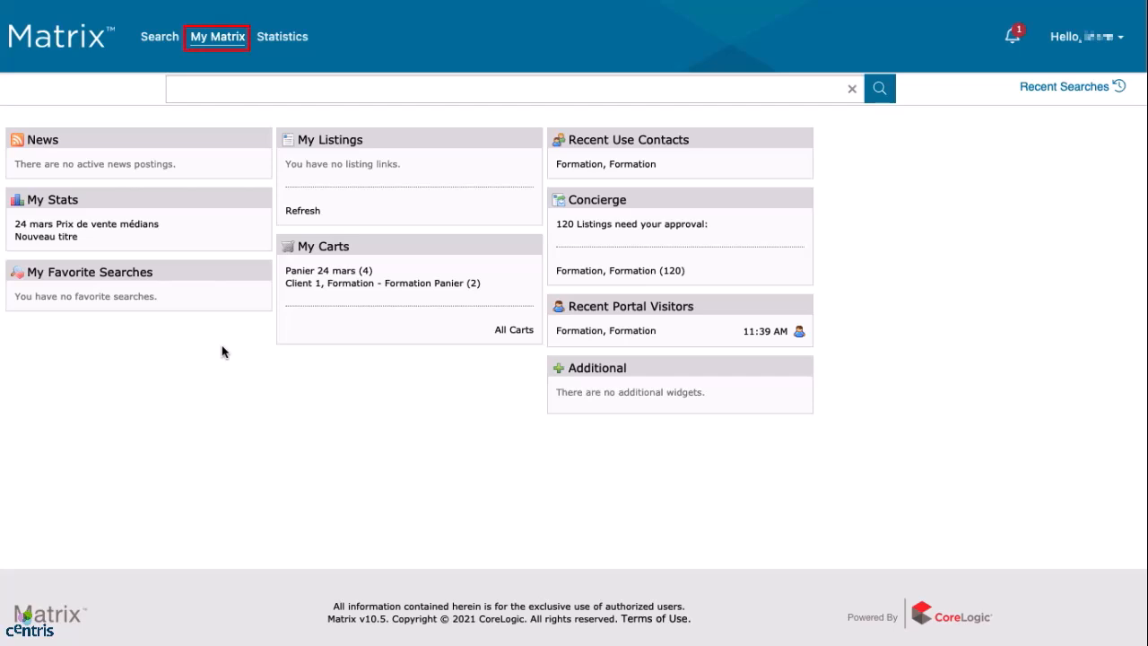
Bring up the My Matrix menu listing Dashboard, Contacts and CMA.
{"action": "mouse_move", "coordinate": [224, 45]}
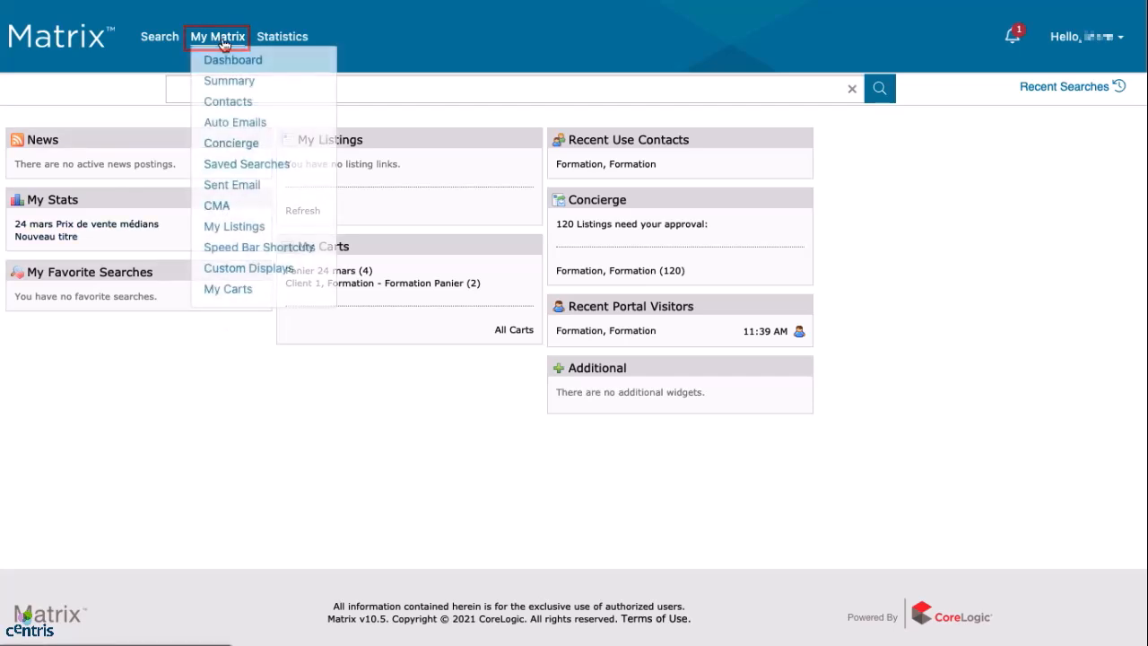
Start a new CMA with the training contact selected, save it, and go to Pages.
{"action": "left_click", "coordinate": [218, 206]}
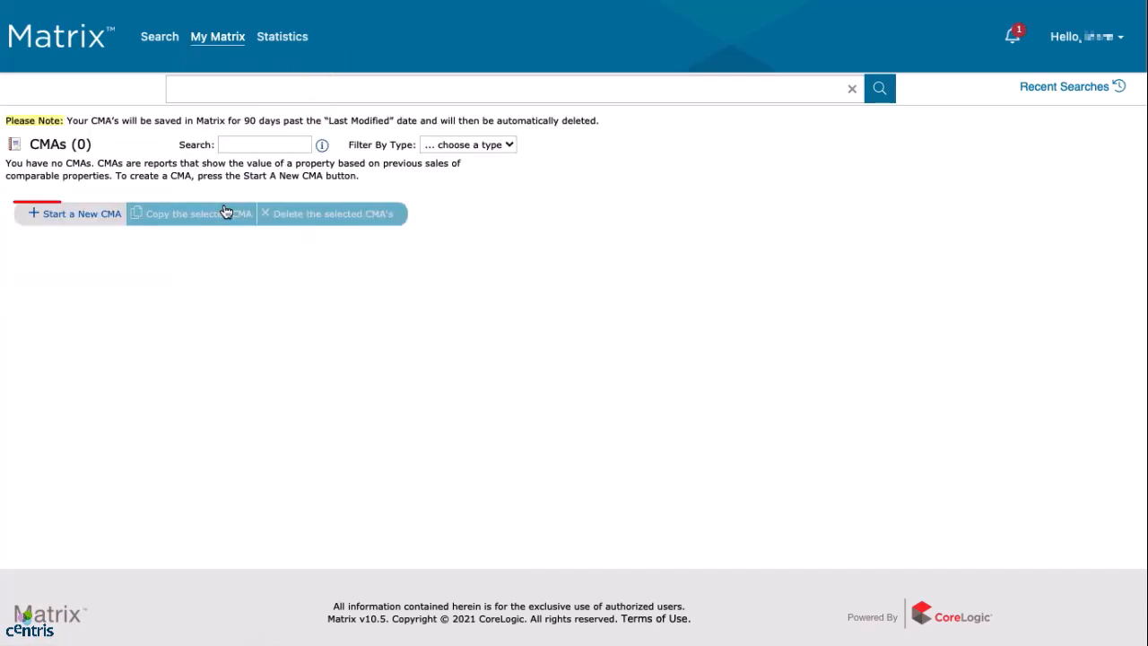
{"action": "left_click", "coordinate": [76, 223]}
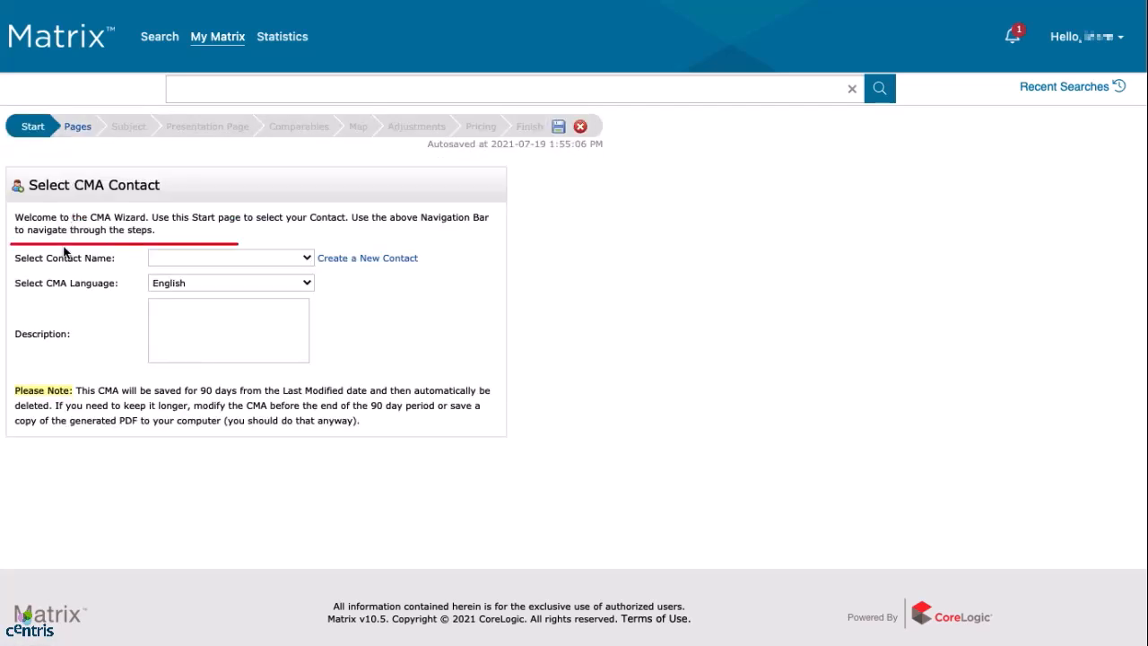
{"action": "left_click", "coordinate": [203, 258]}
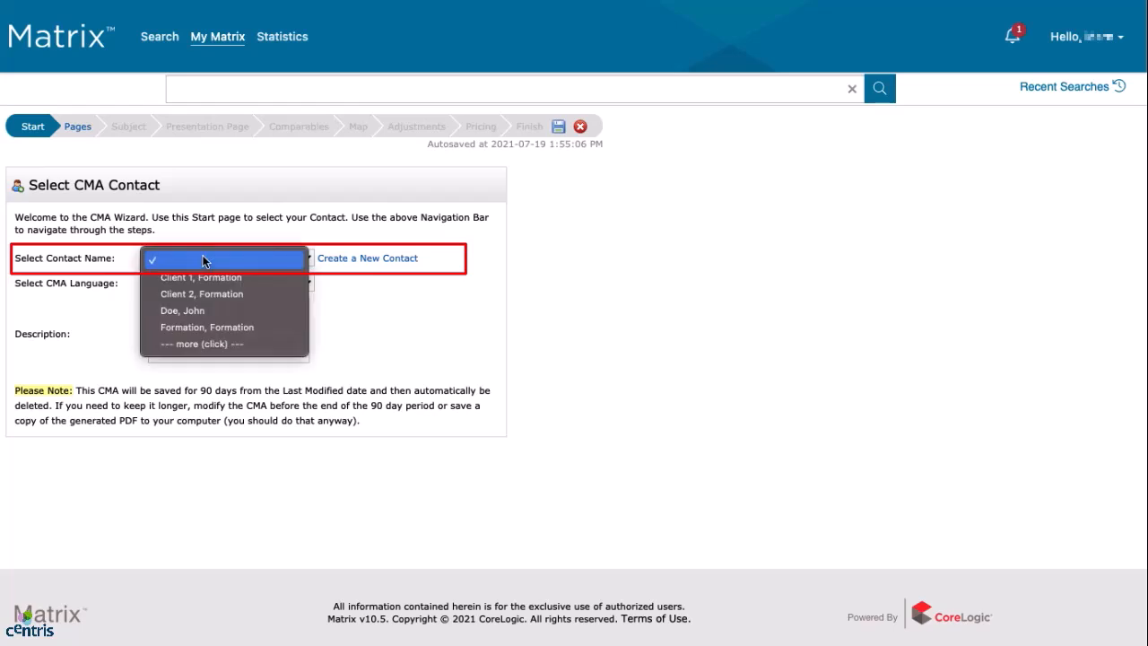
{"action": "left_click", "coordinate": [193, 327]}
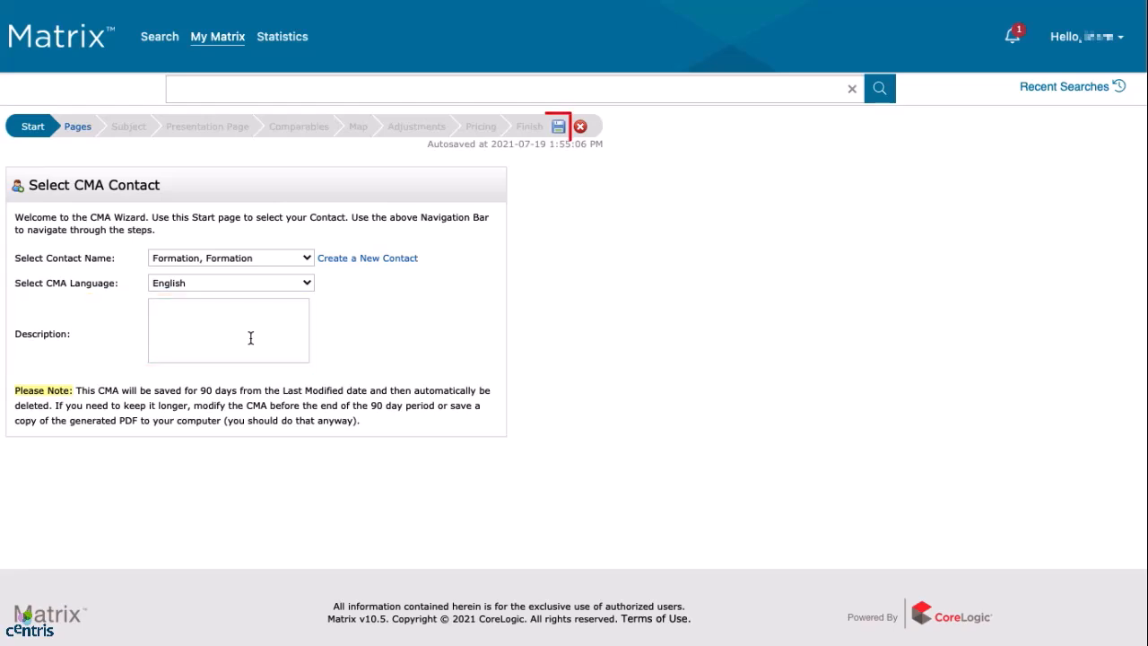
{"action": "left_click", "coordinate": [557, 130]}
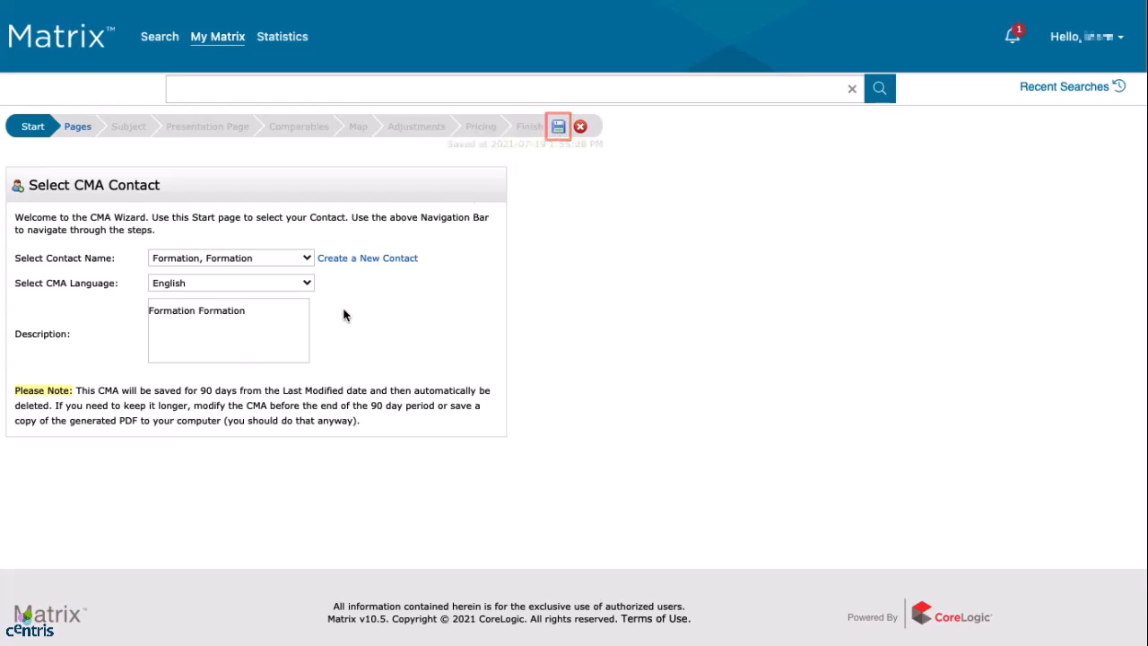
{"action": "left_click", "coordinate": [79, 131]}
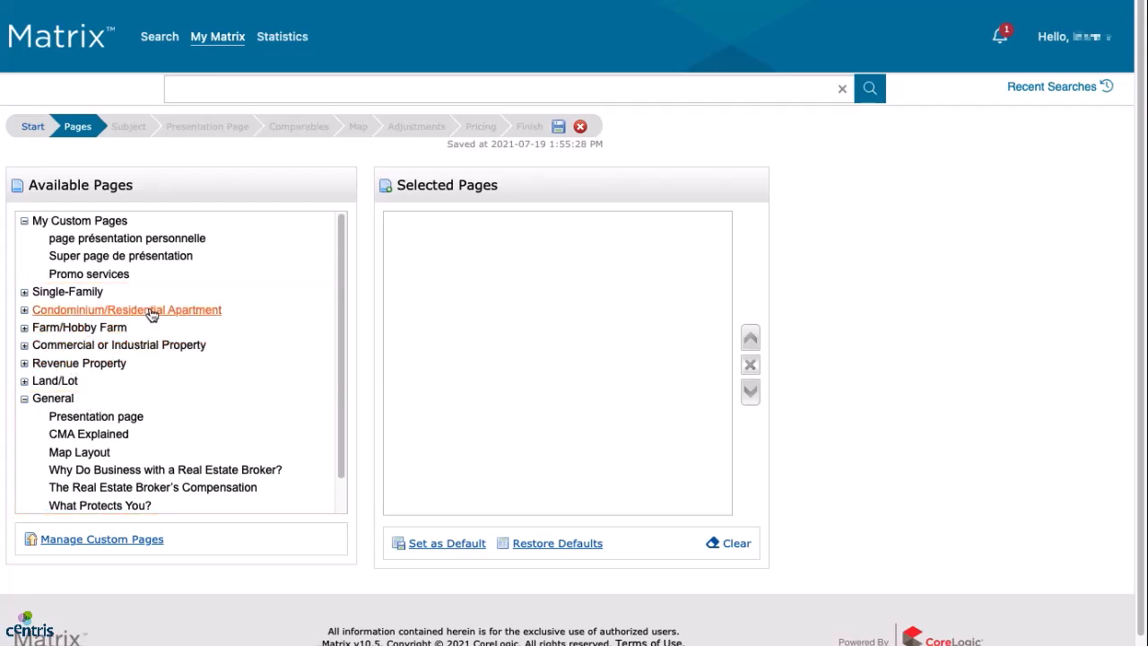
Add the Single-Family UNI and General pages, then remove 'How to Make a Good First Impression'.
{"action": "left_click", "coordinate": [68, 293]}
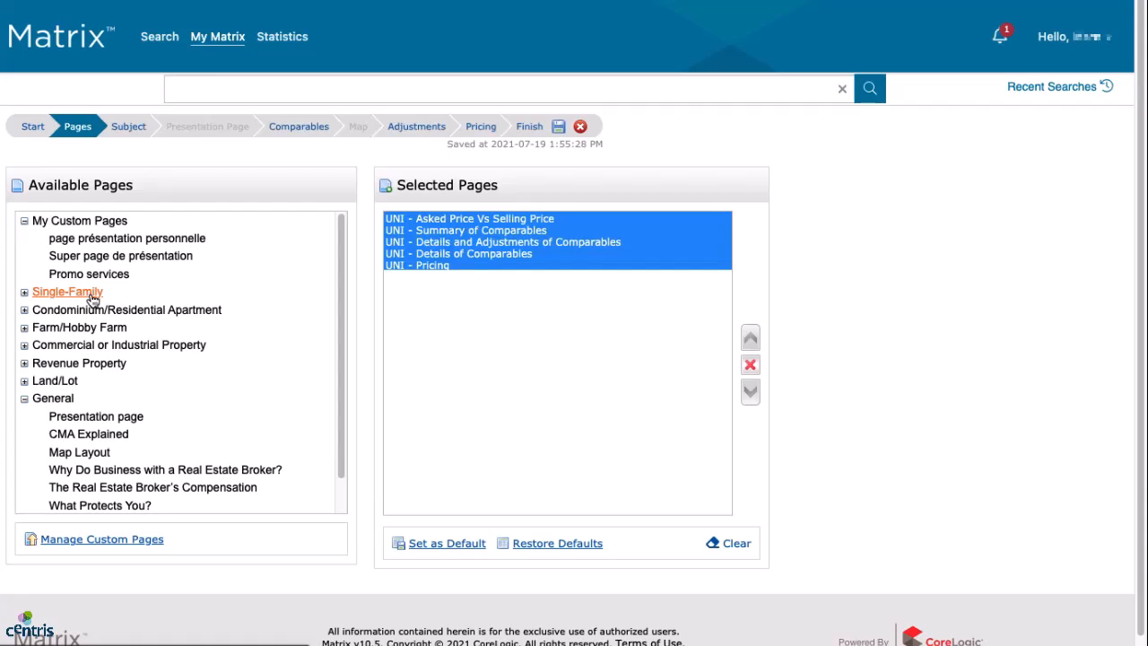
{"action": "left_click", "coordinate": [71, 404]}
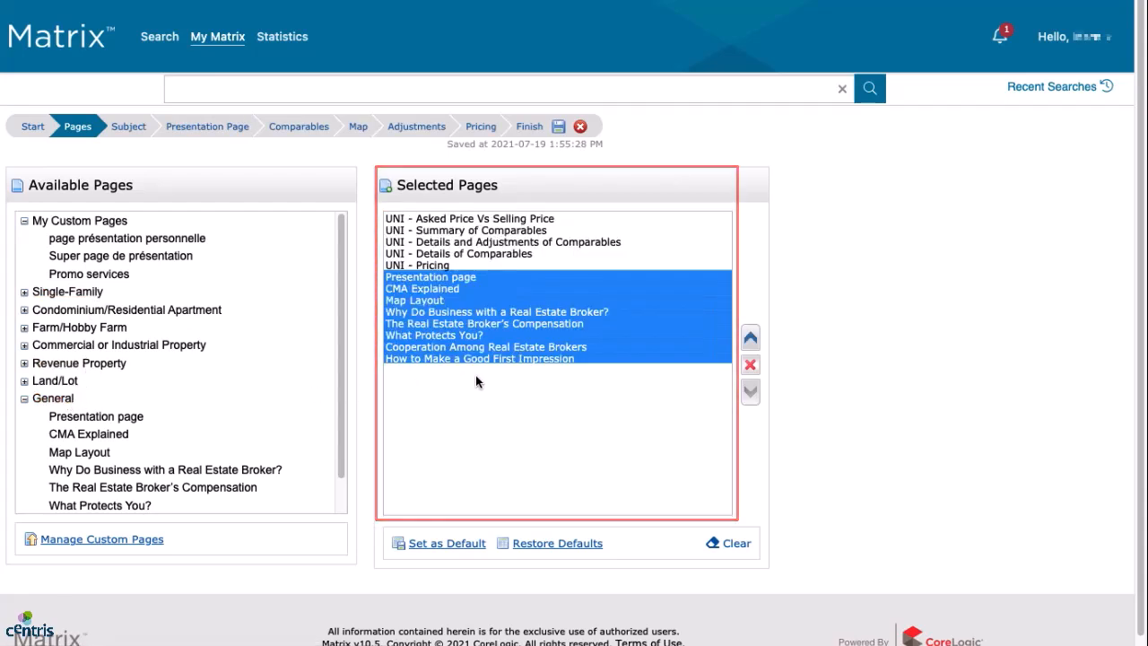
{"action": "left_click", "coordinate": [523, 359]}
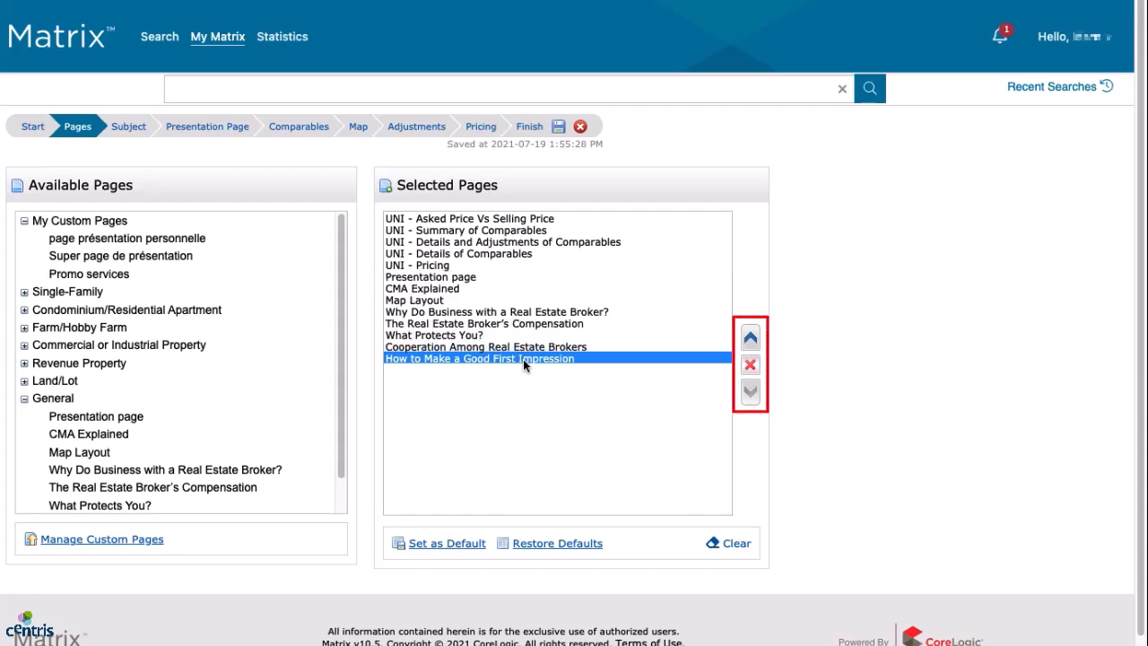
{"action": "left_click", "coordinate": [751, 340]}
{"action": "left_click", "coordinate": [751, 340]}
{"action": "left_click", "coordinate": [751, 340]}
{"action": "left_click", "coordinate": [751, 340]}
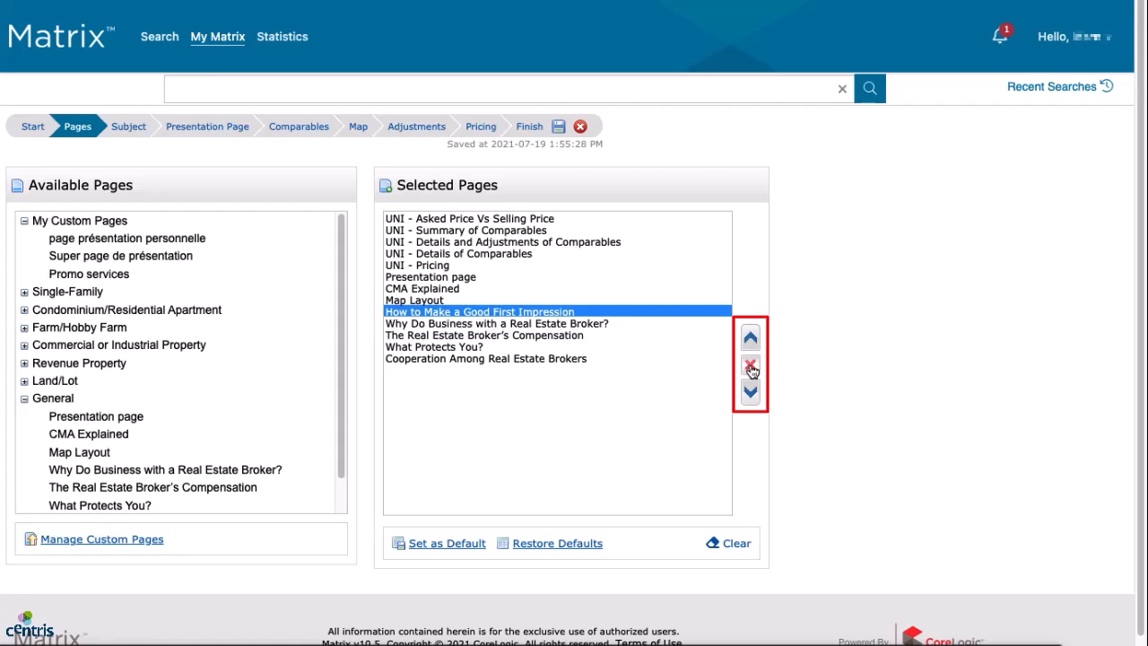
{"action": "left_click", "coordinate": [751, 368]}
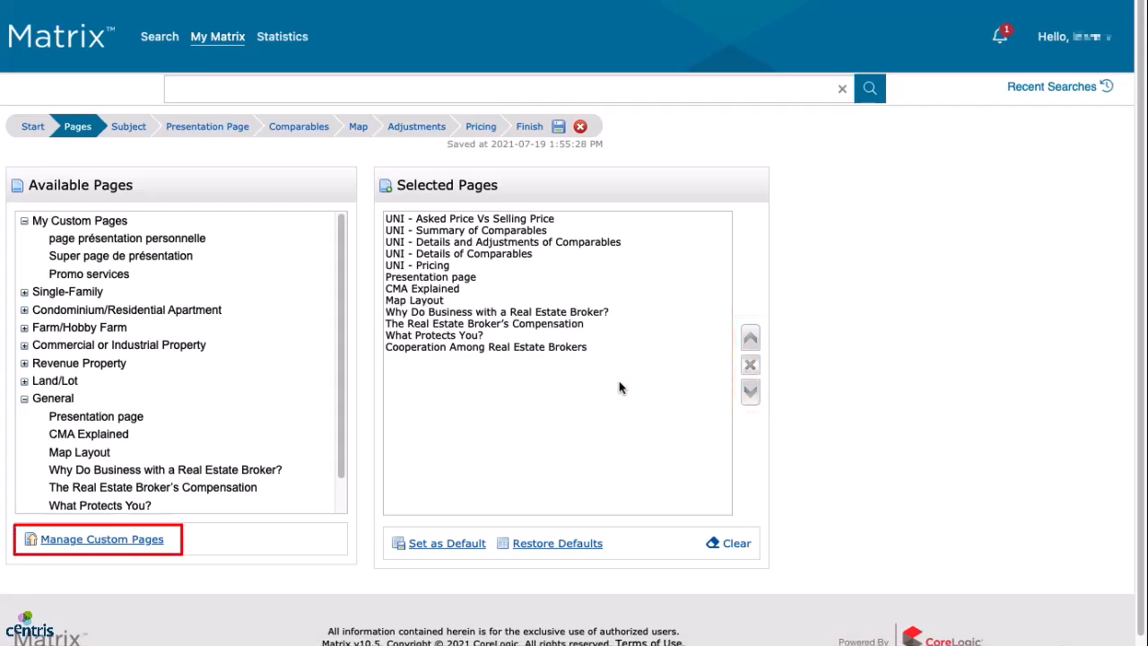
Review the custom CMA pages manager, then advance to the Subject step.
{"action": "left_click", "coordinate": [170, 543]}
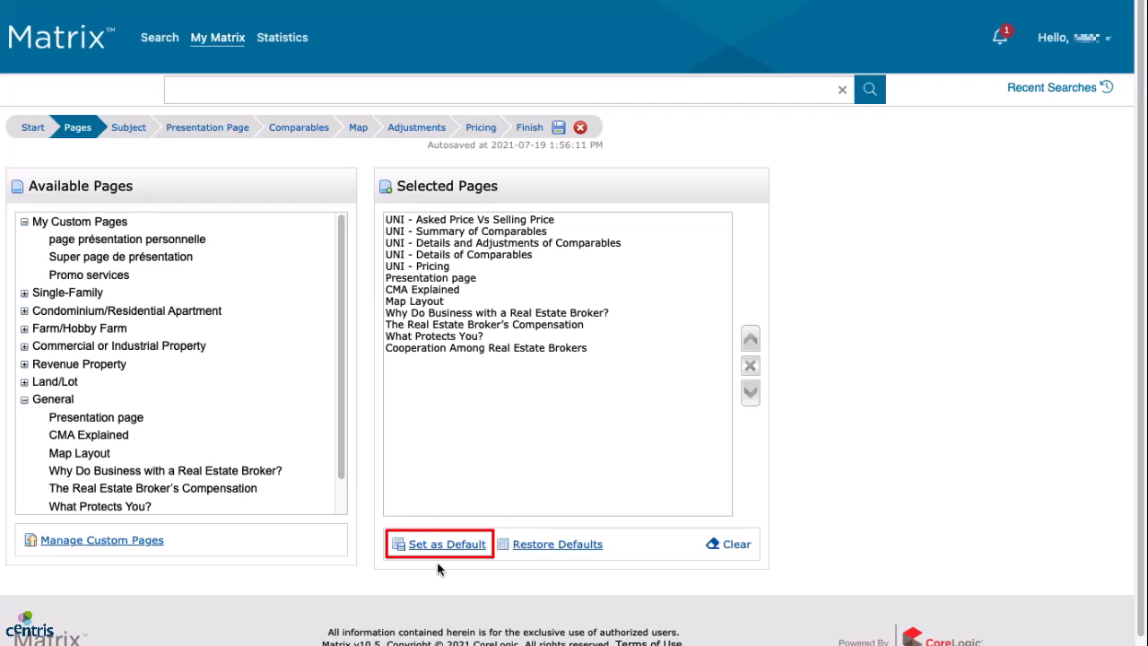
{"action": "left_click", "coordinate": [129, 131]}
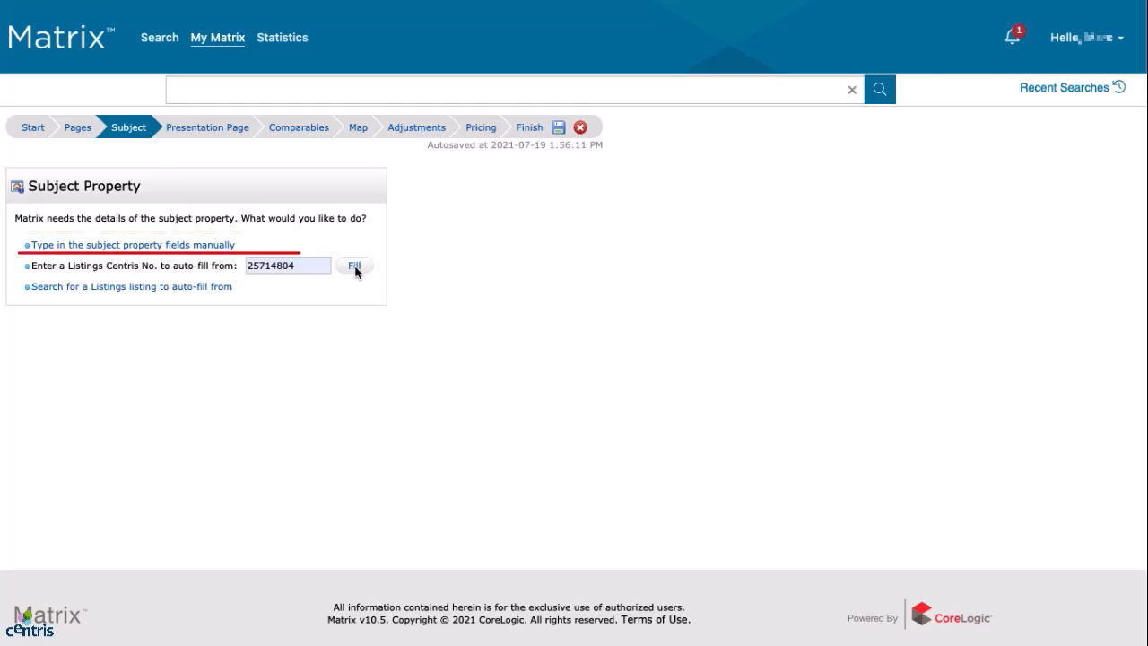
Auto-fill the subject from Centris No. 25714804 and review the filled bungalow details.
{"action": "left_click", "coordinate": [308, 264]}
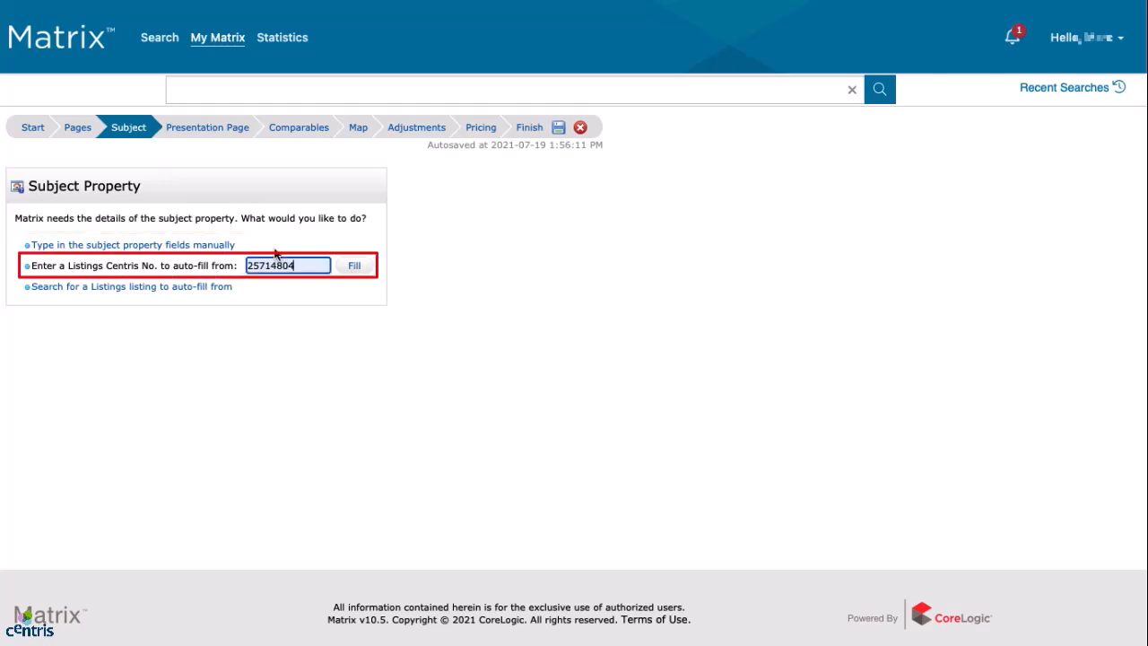
{"action": "left_click", "coordinate": [357, 268]}
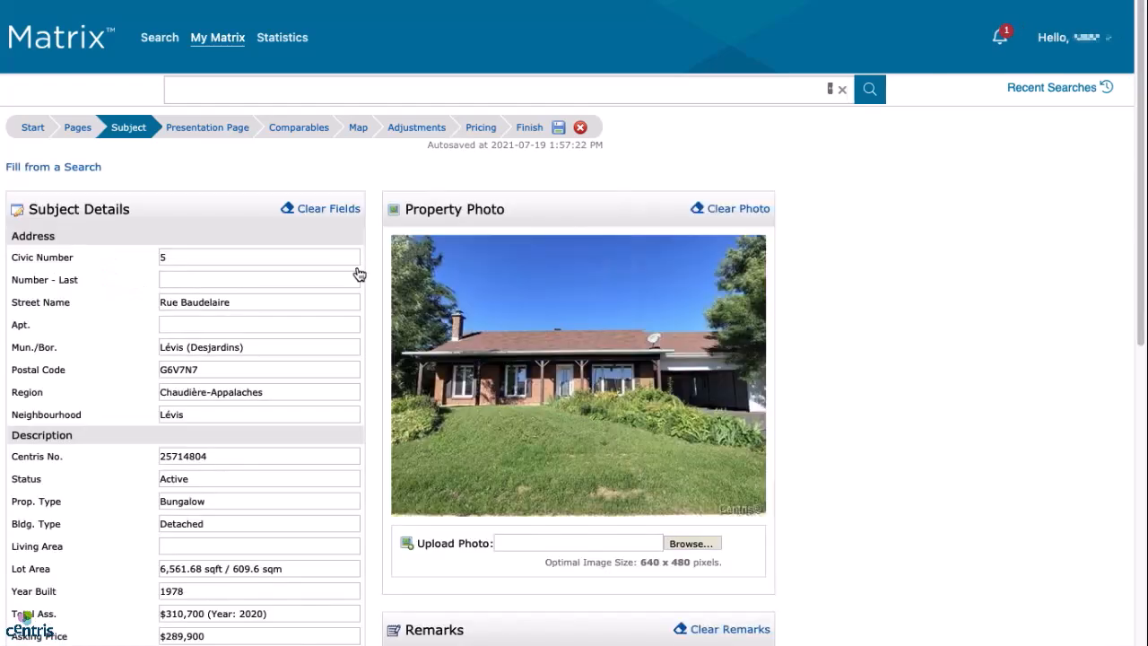
{"action": "scroll", "coordinate": [283, 305], "scroll_direction": "down", "scroll_amount": 6}
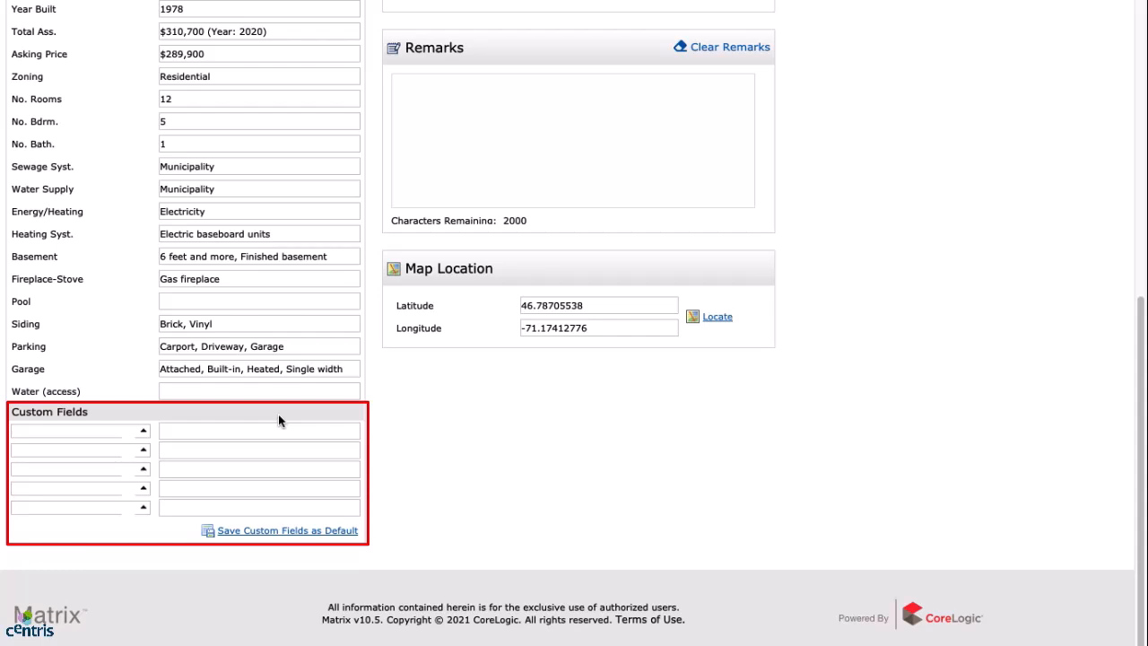
{"action": "scroll", "coordinate": [278, 414], "scroll_direction": "up", "scroll_amount": 7}
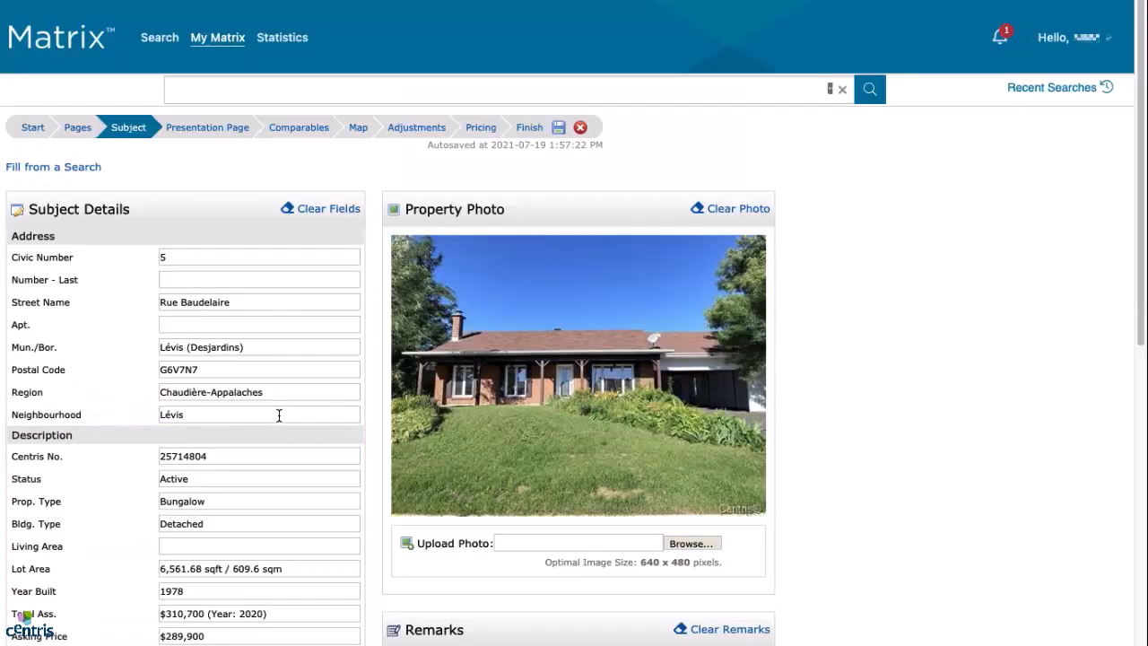
Pass through the Presentation Page step to reach the empty Comparables step.
{"action": "left_click", "coordinate": [207, 131]}
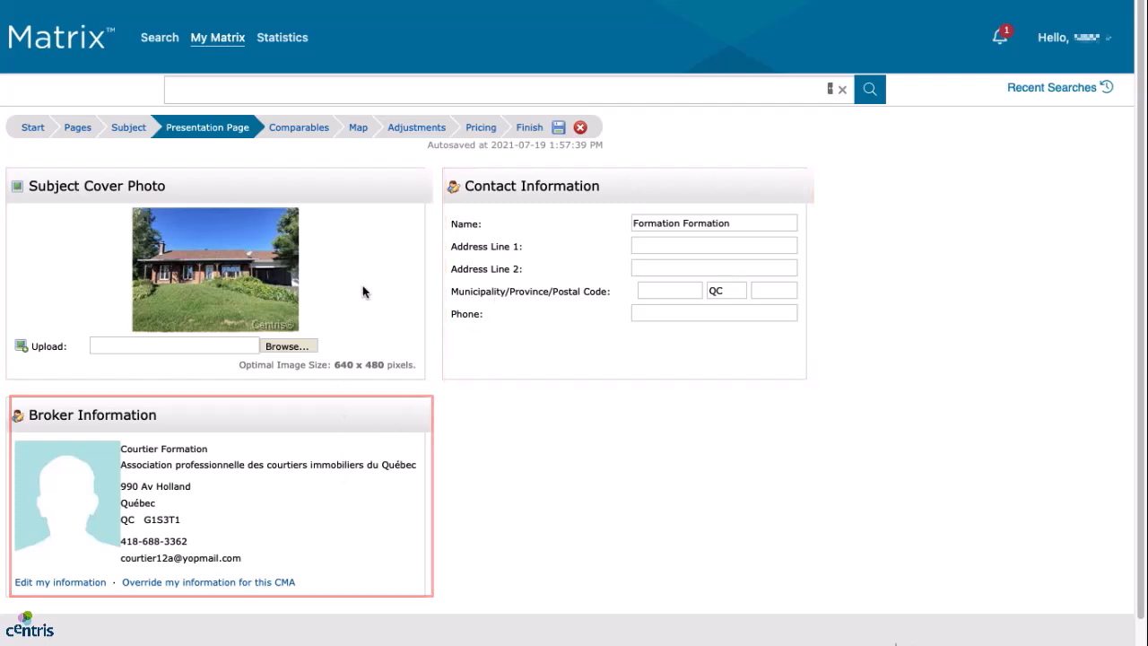
{"action": "left_click", "coordinate": [302, 130]}
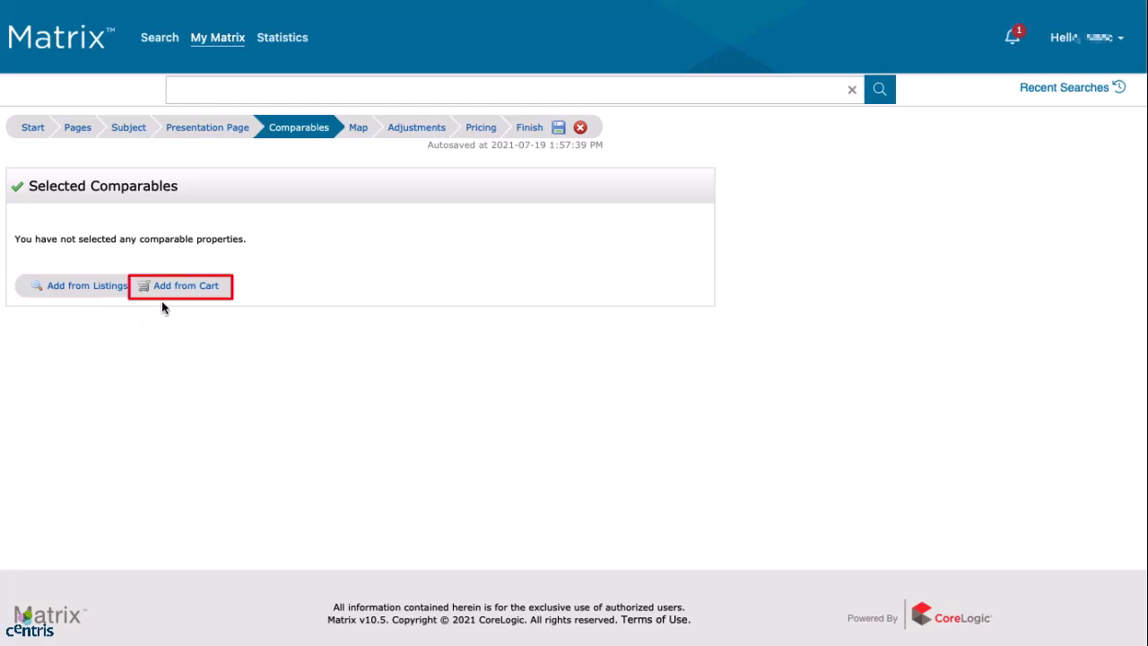
{"action": "left_click", "coordinate": [88, 287]}
{"action": "left_click", "coordinate": [79, 257]}
{"action": "left_click", "coordinate": [213, 256]}
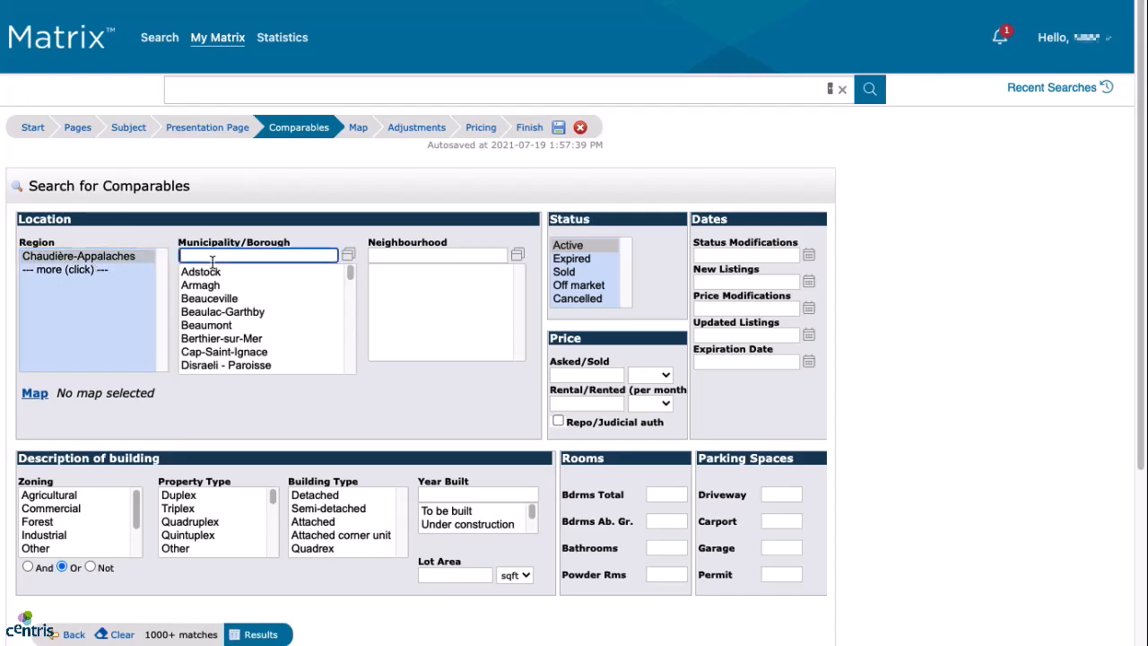
{"action": "type", "text": "lévis"}
{"action": "left_click", "coordinate": [221, 367]}
{"action": "left_click", "coordinate": [434, 273]}
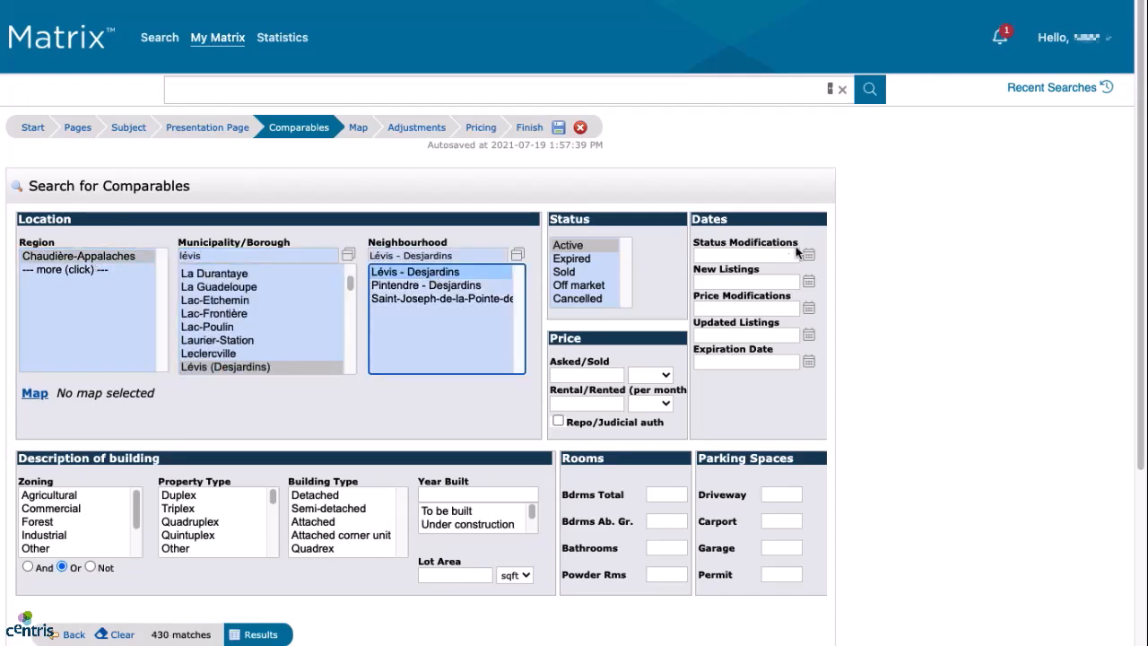
{"action": "left_click", "coordinate": [791, 250]}
{"action": "left_click", "coordinate": [258, 634]}
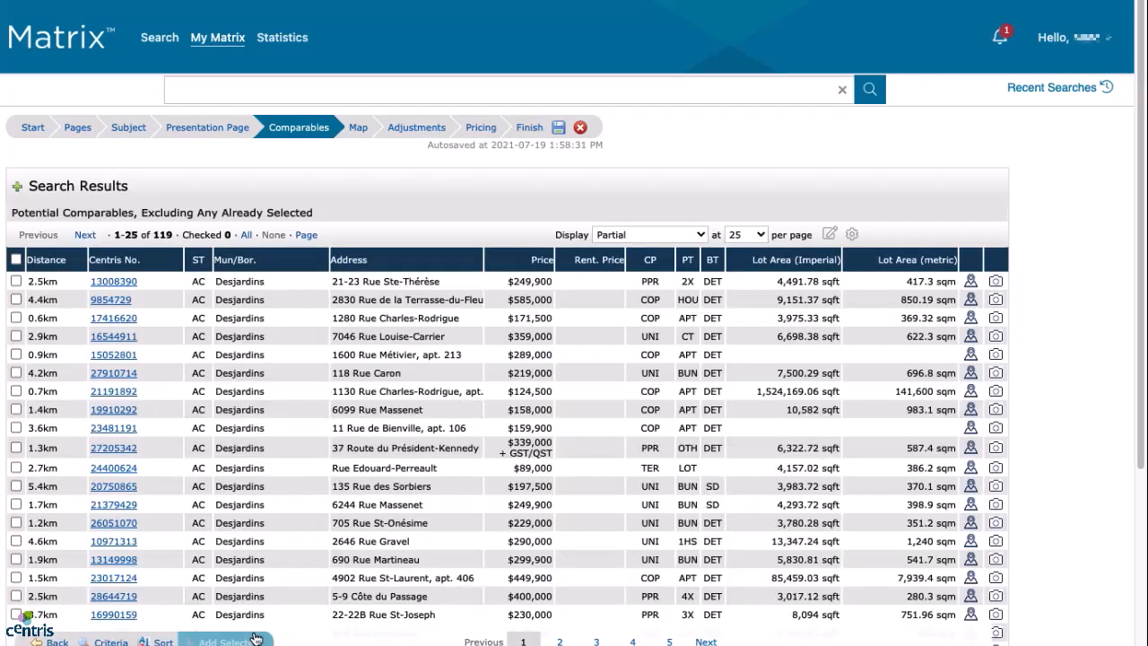
{"action": "left_click", "coordinate": [16, 281]}
{"action": "left_click", "coordinate": [16, 299]}
{"action": "left_click", "coordinate": [226, 640]}
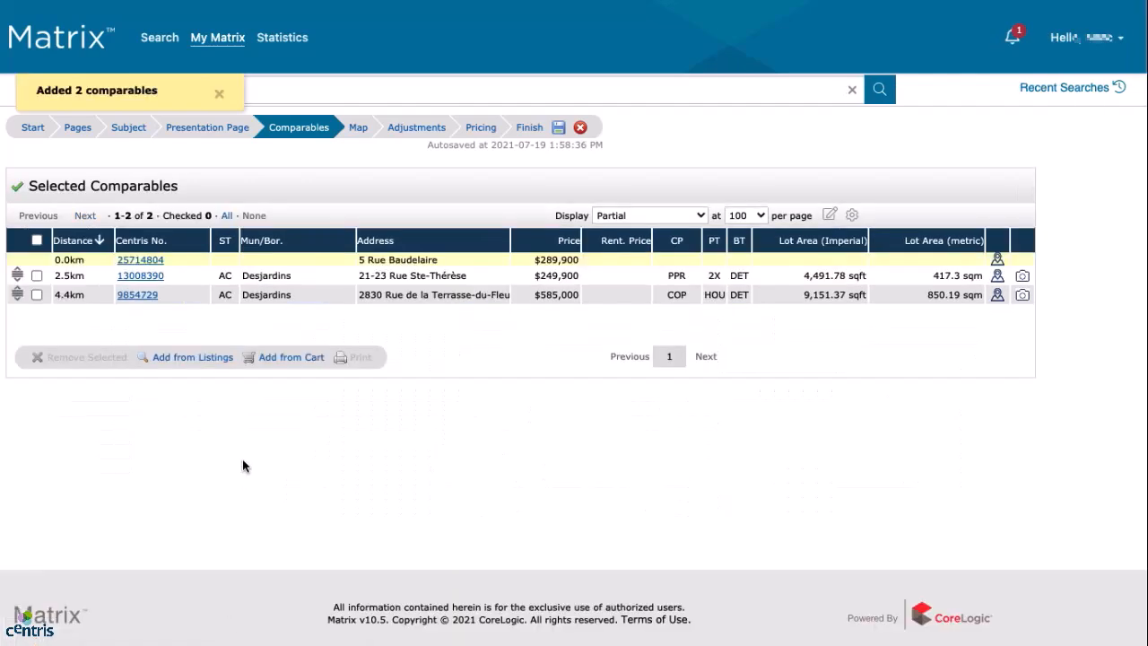
{"action": "left_click", "coordinate": [291, 357]}
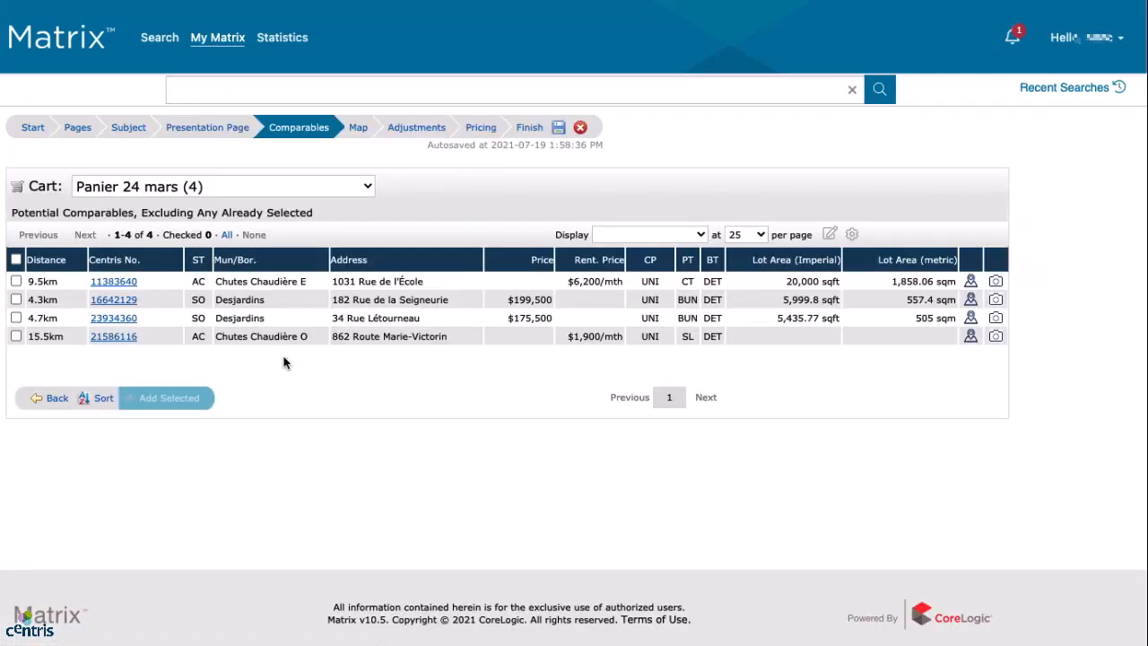
{"action": "left_click", "coordinate": [16, 280]}
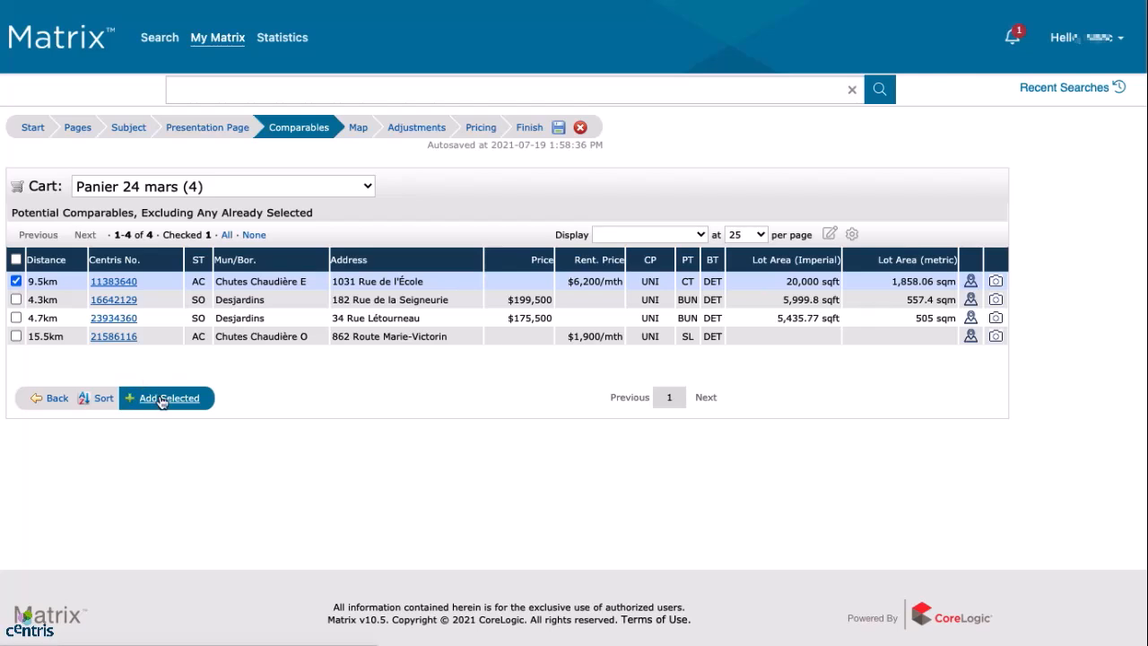
{"action": "left_click", "coordinate": [164, 397]}
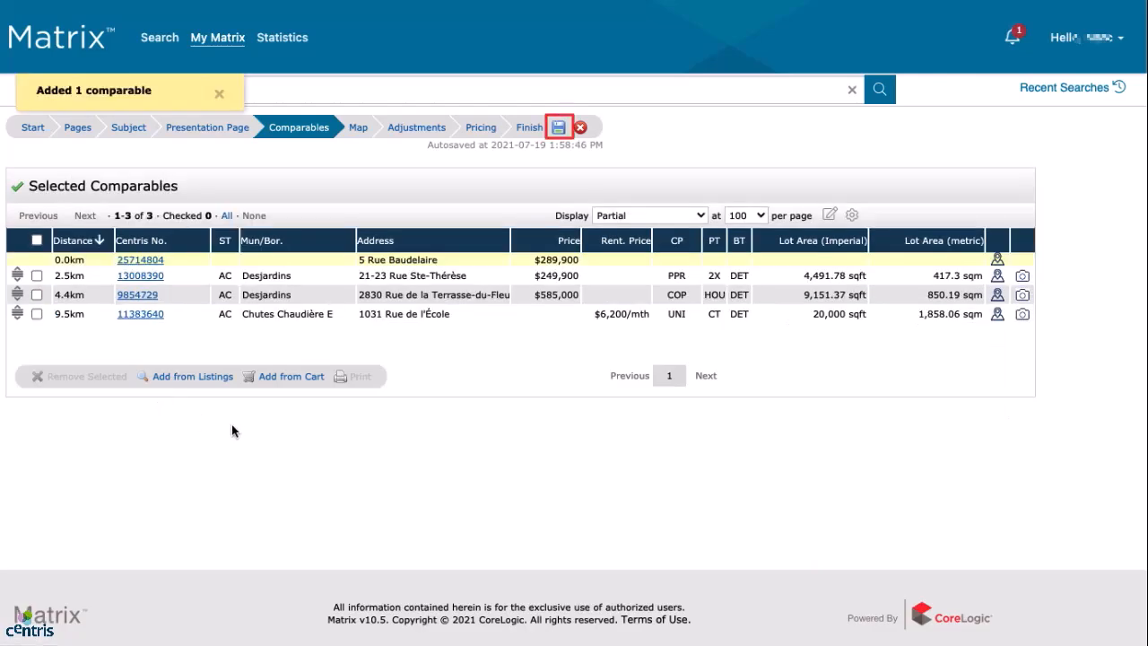
{"action": "left_click", "coordinate": [558, 127]}
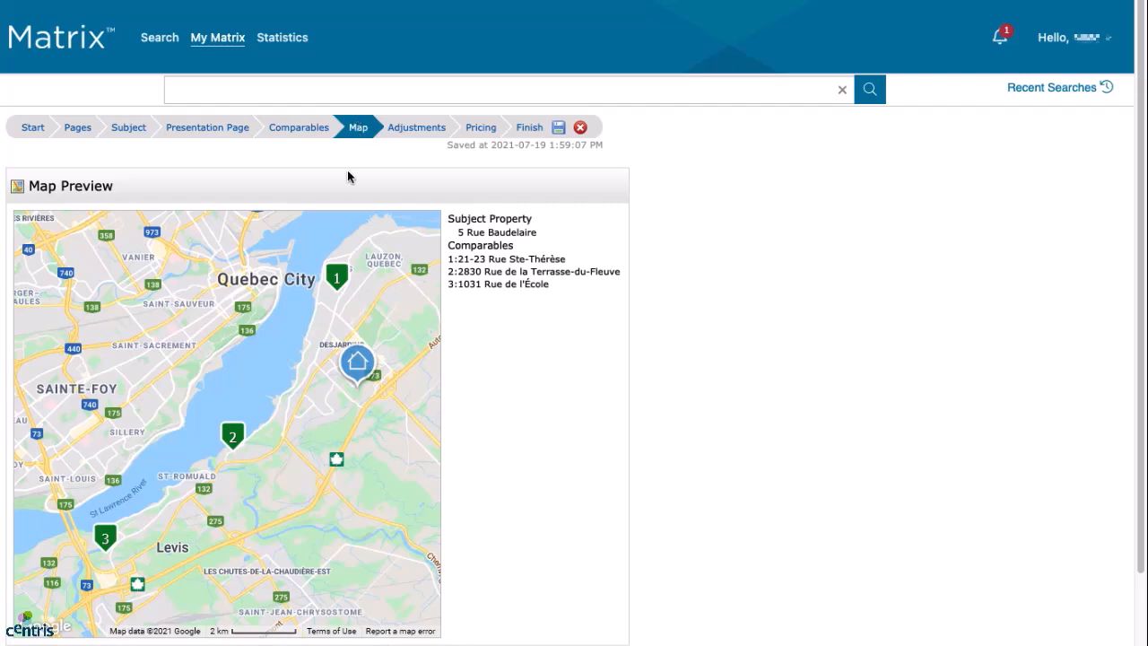
On the Adjustments step, page the grid to the Total Ass., No. Rooms and No. Bdrm. columns.
{"action": "left_click", "coordinate": [421, 131]}
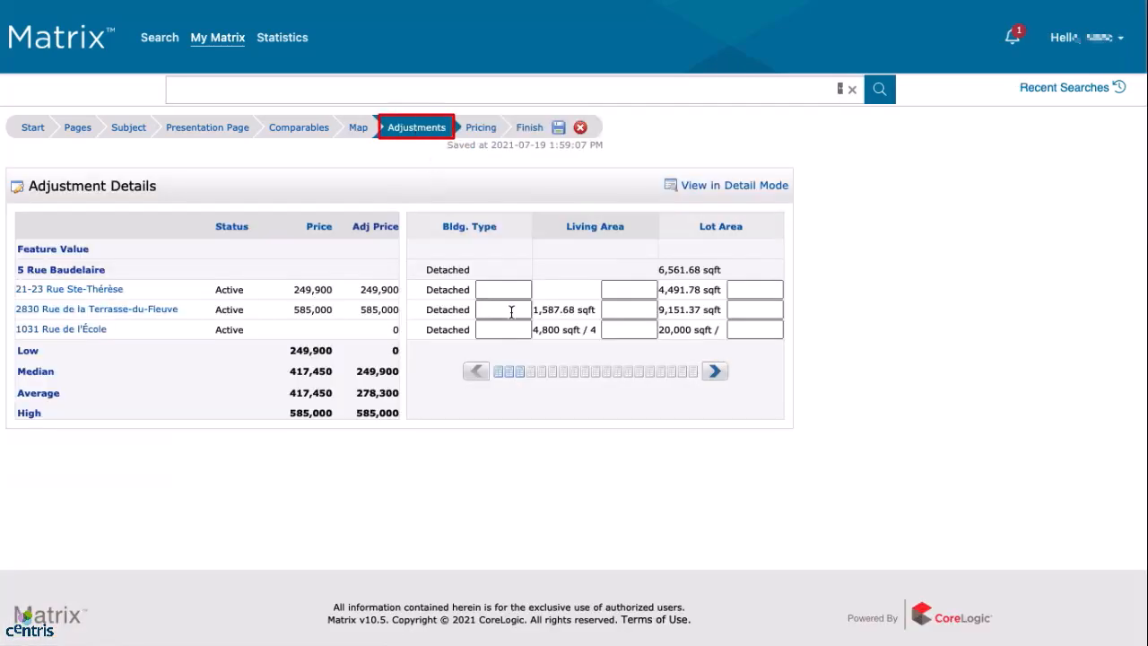
{"action": "left_click", "coordinate": [717, 371]}
{"action": "left_click", "coordinate": [717, 371]}
{"action": "left_click", "coordinate": [717, 371]}
{"action": "left_click", "coordinate": [717, 371]}
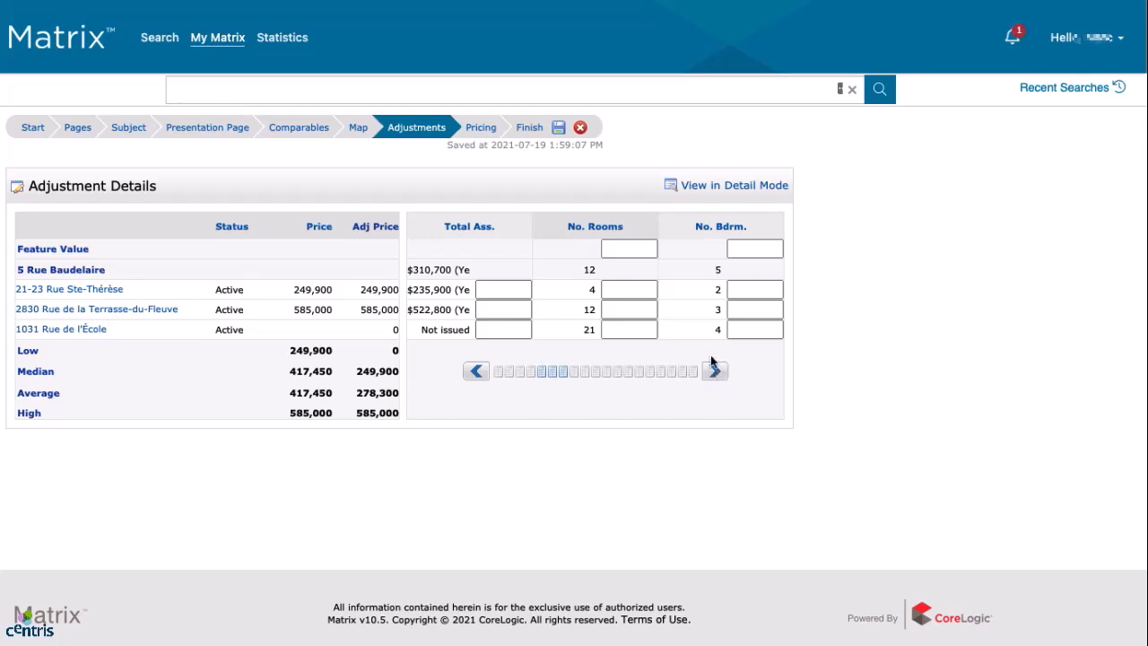
{"action": "left_click", "coordinate": [737, 187]}
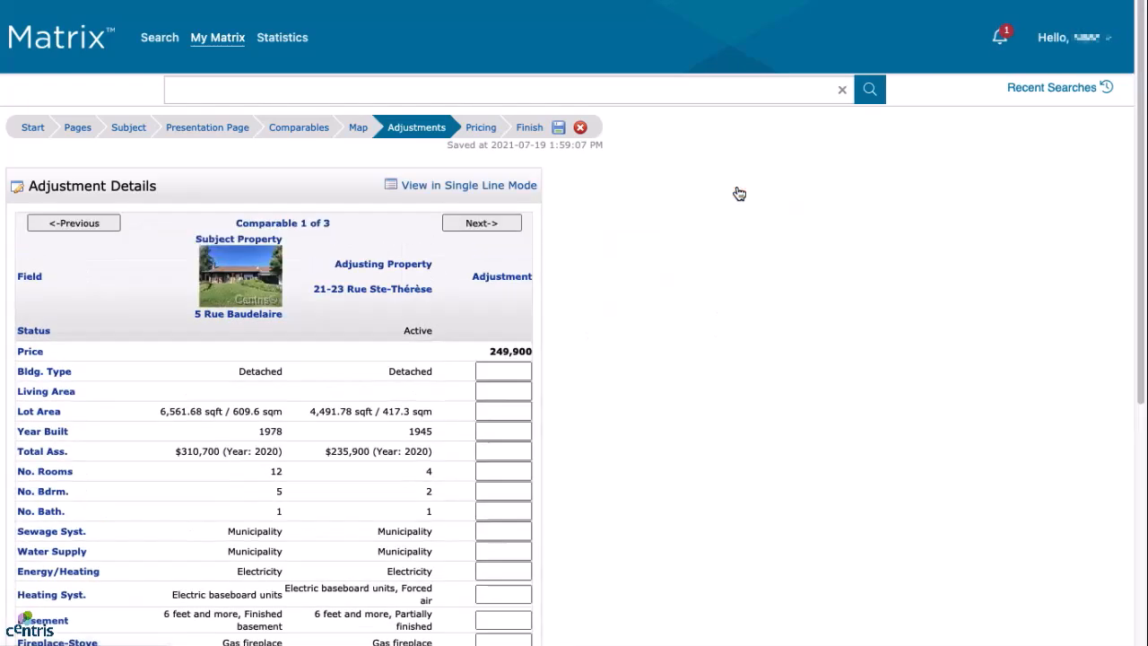
{"action": "scroll", "coordinate": [616, 354], "scroll_direction": "down", "scroll_amount": 5}
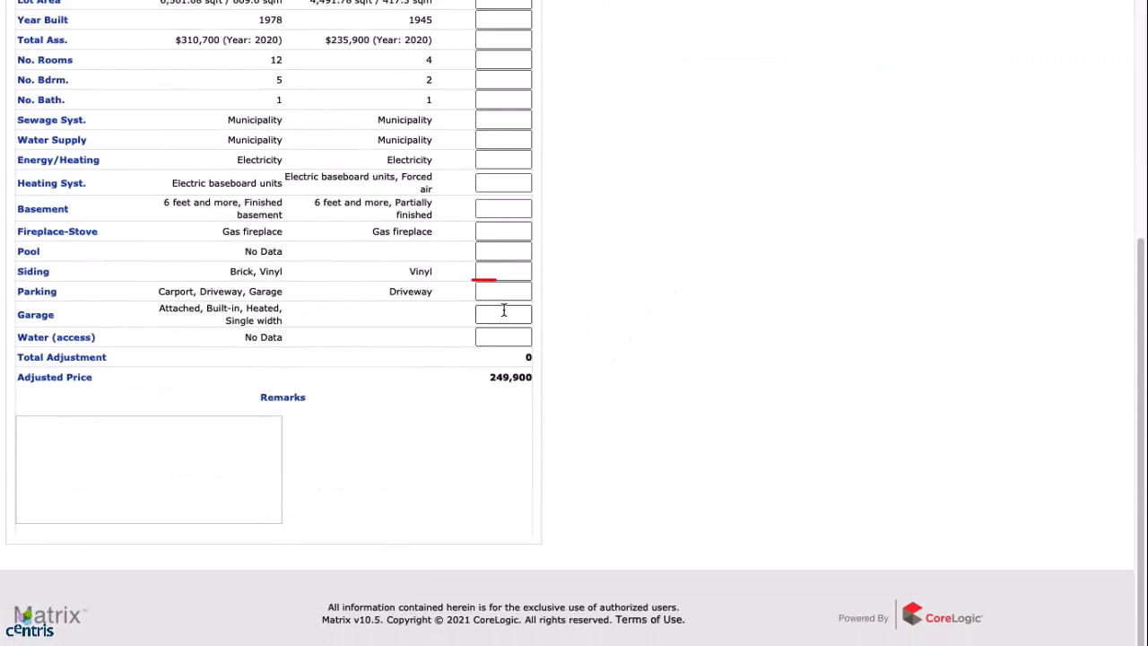
{"action": "left_click", "coordinate": [502, 292]}
{"action": "type", "text": "5000"}
{"action": "key", "text": "Tab"}
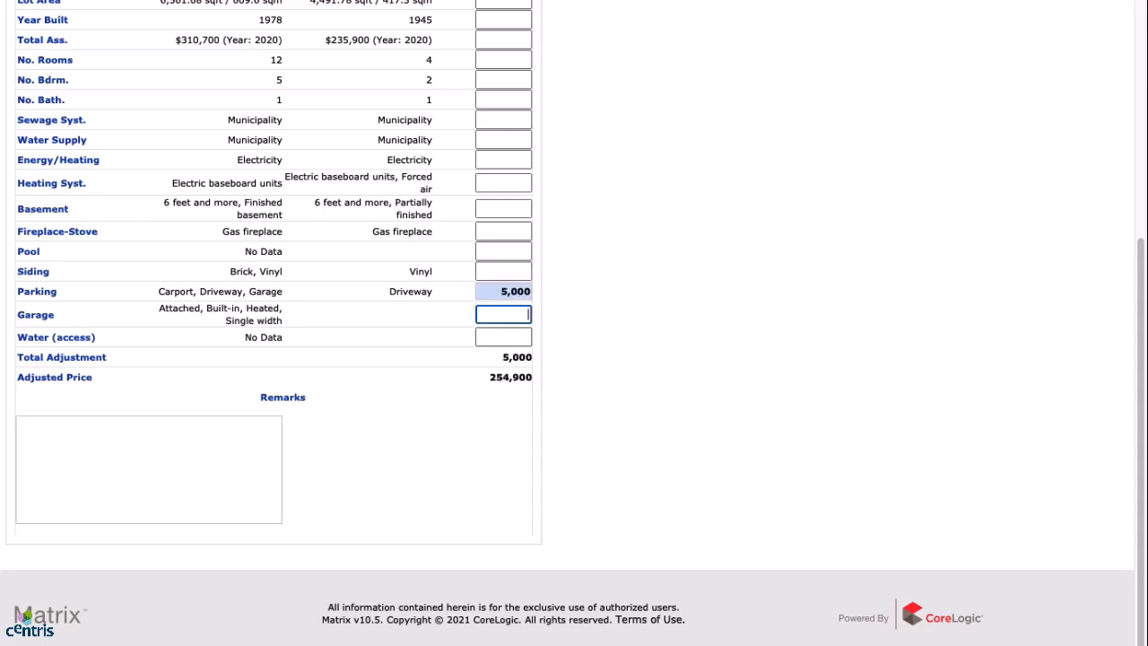
{"action": "type", "text": "(5000)"}
{"action": "left_click", "coordinate": [569, 330]}
{"action": "scroll", "coordinate": [569, 330], "scroll_direction": "up", "scroll_amount": 5}
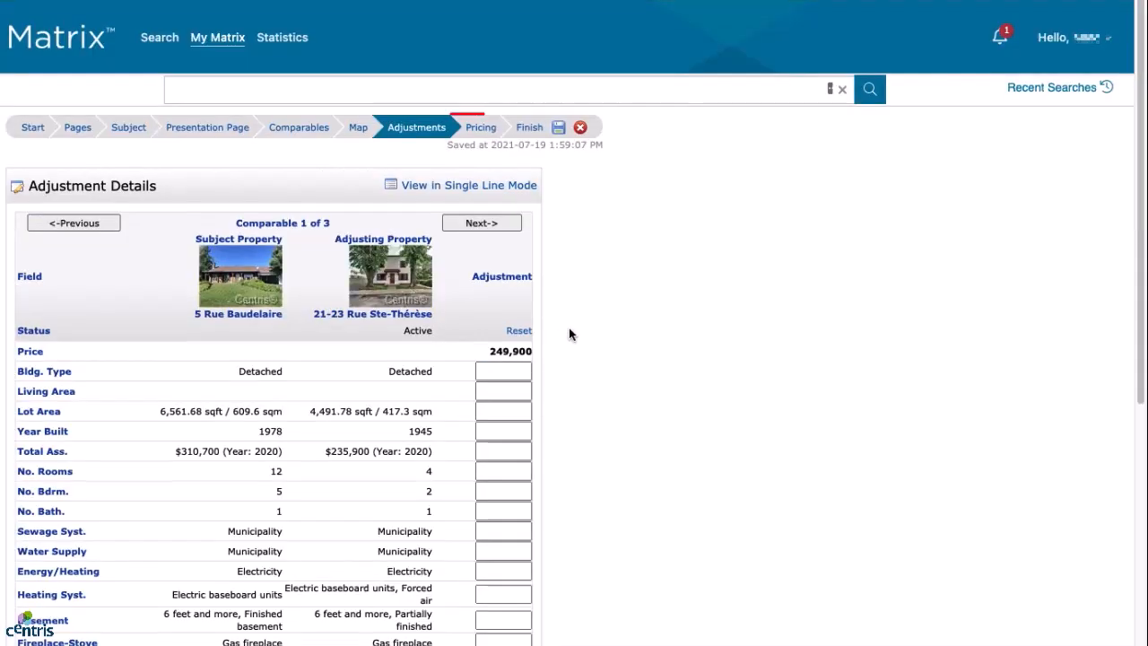
{"action": "left_click", "coordinate": [481, 130]}
Review the pricing summary, then advance to the Finish step.
{"action": "scroll", "coordinate": [524, 262], "scroll_direction": "down", "scroll_amount": 3}
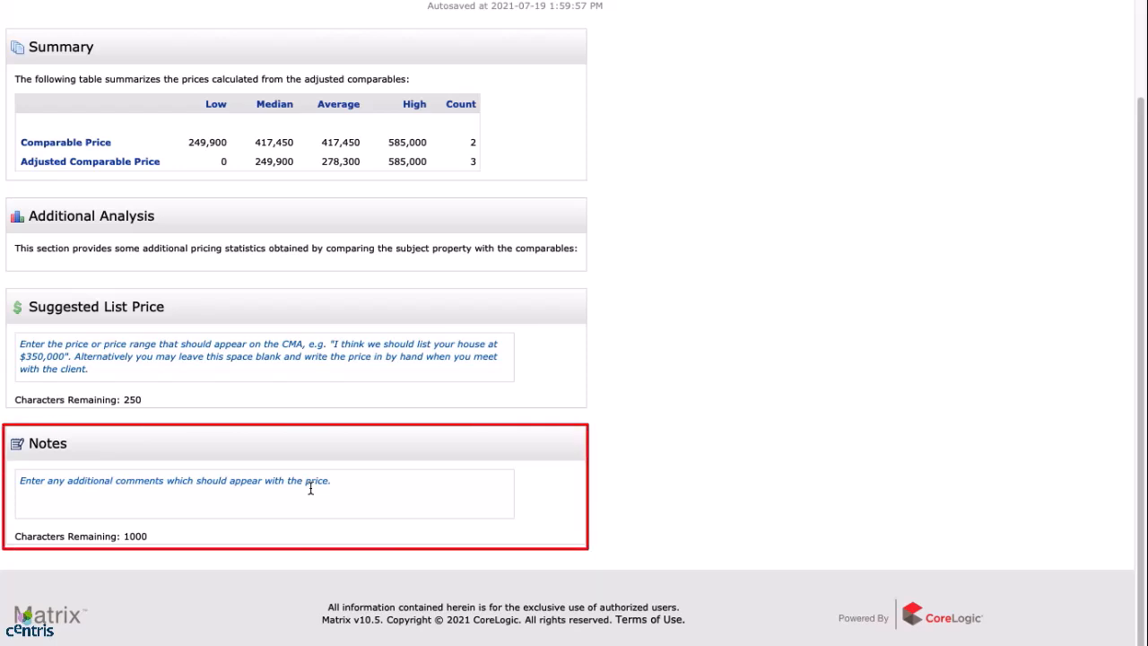
{"action": "scroll", "coordinate": [391, 418], "scroll_direction": "up", "scroll_amount": 3}
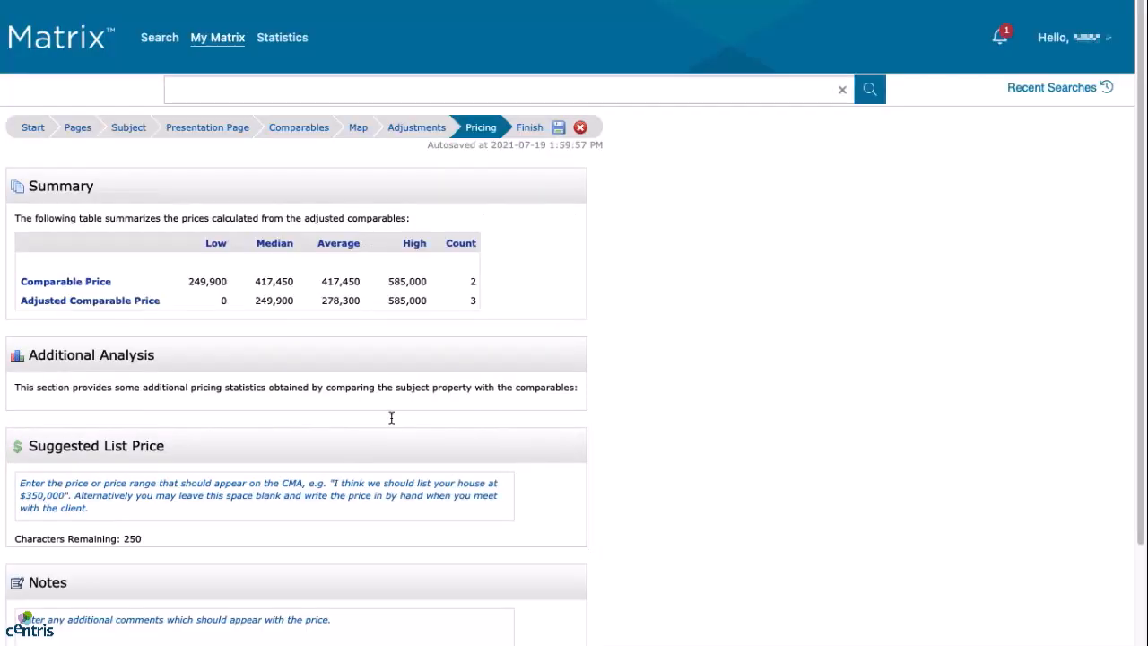
{"action": "left_click", "coordinate": [531, 129]}
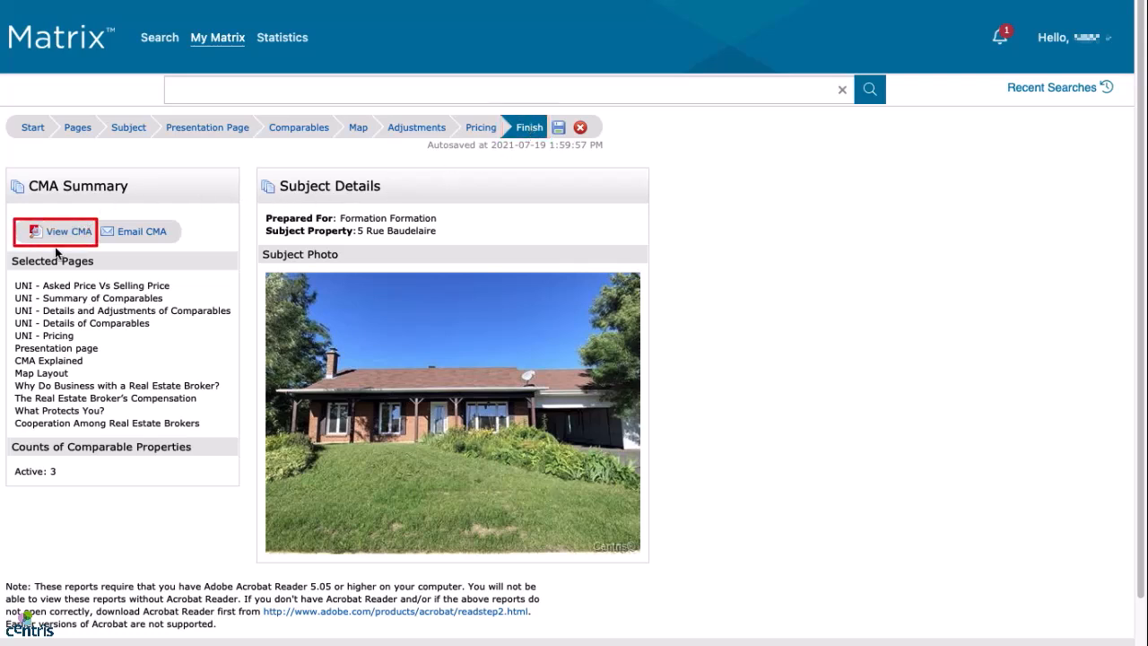
{"action": "left_click", "coordinate": [72, 232]}
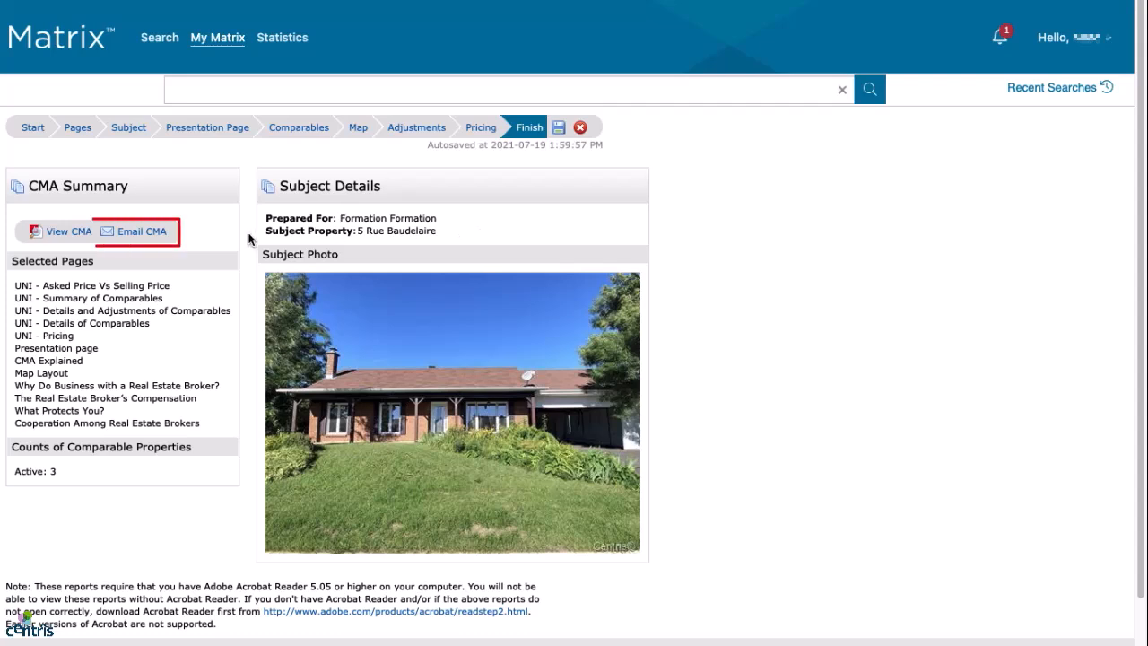
{"action": "left_click", "coordinate": [142, 231]}
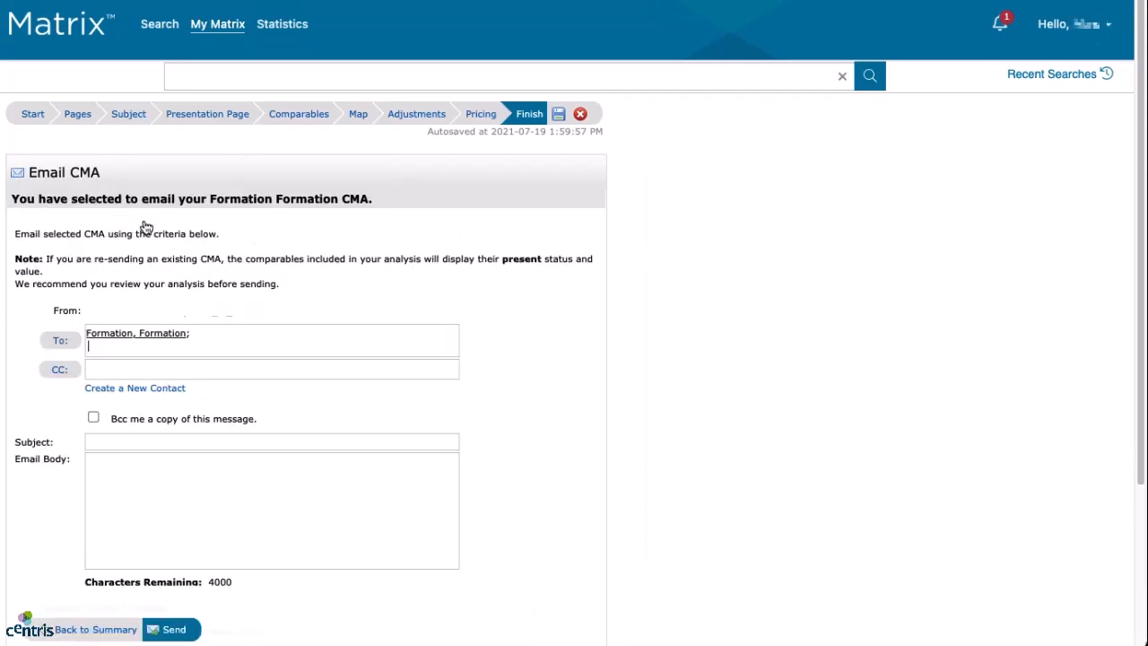